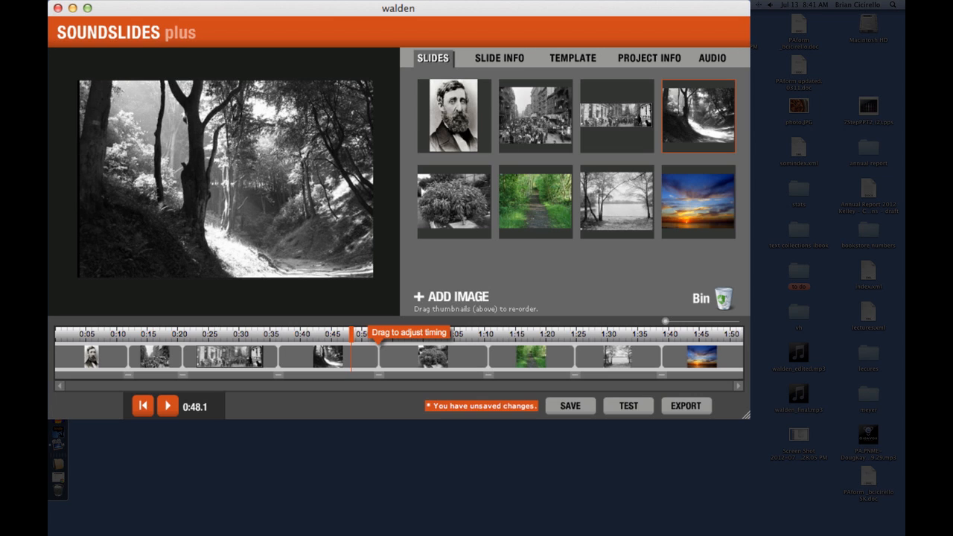
Step: Review the slide show's transition types and transition time in the template settings, and the project's headline and credits fields
click(91, 350)
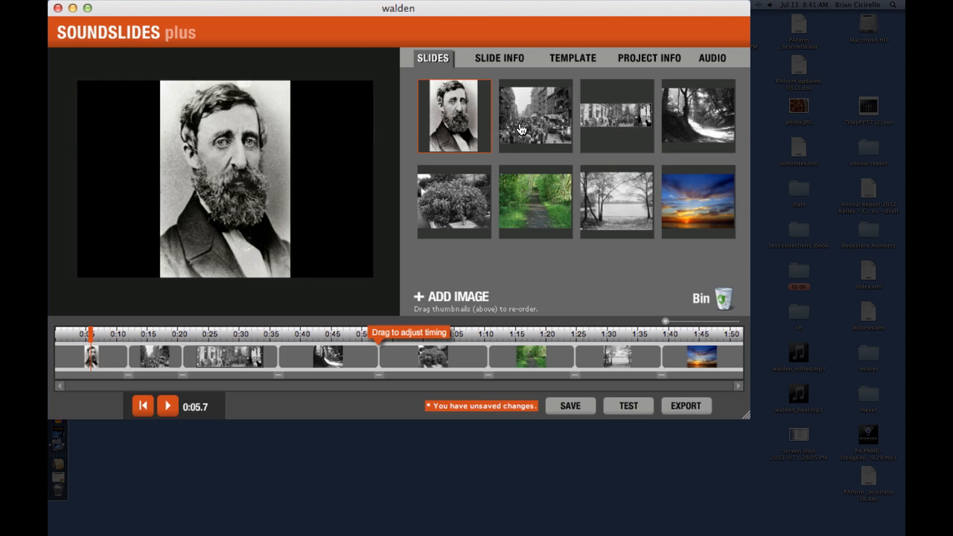
click(567, 65)
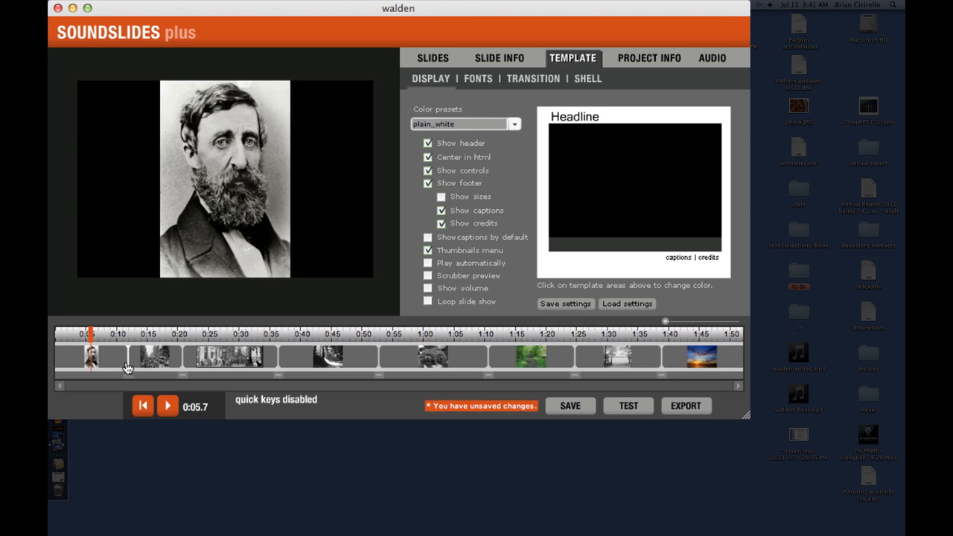
click(535, 80)
click(481, 147)
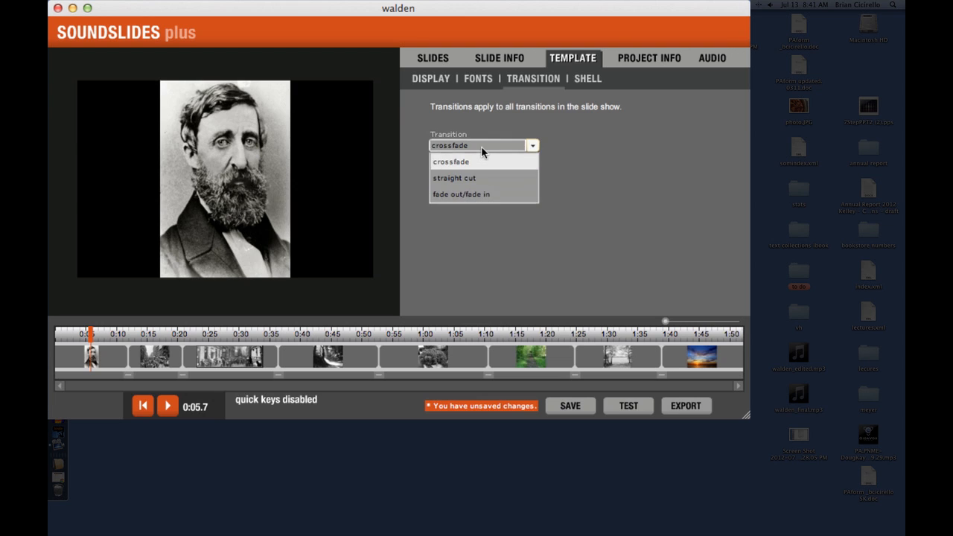
click(481, 148)
double_click(448, 180)
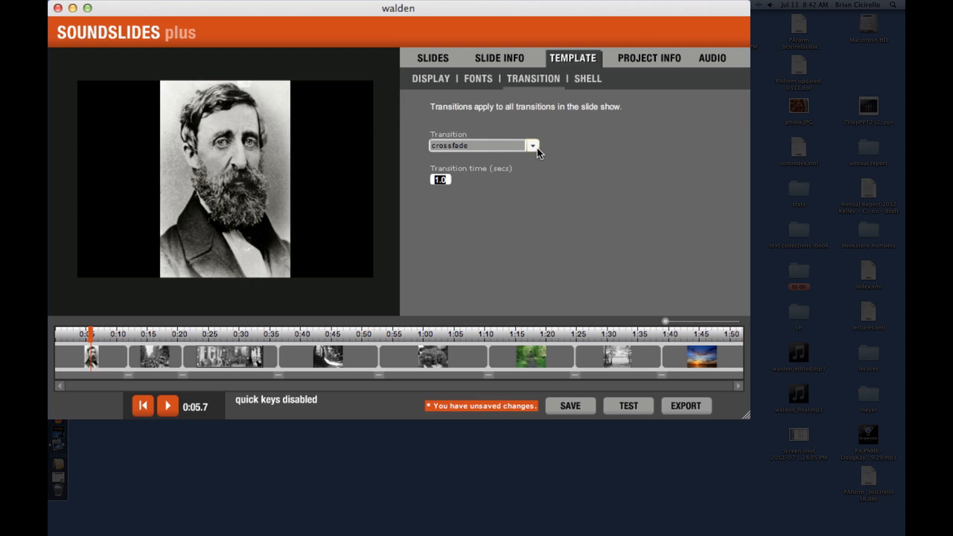
click(652, 64)
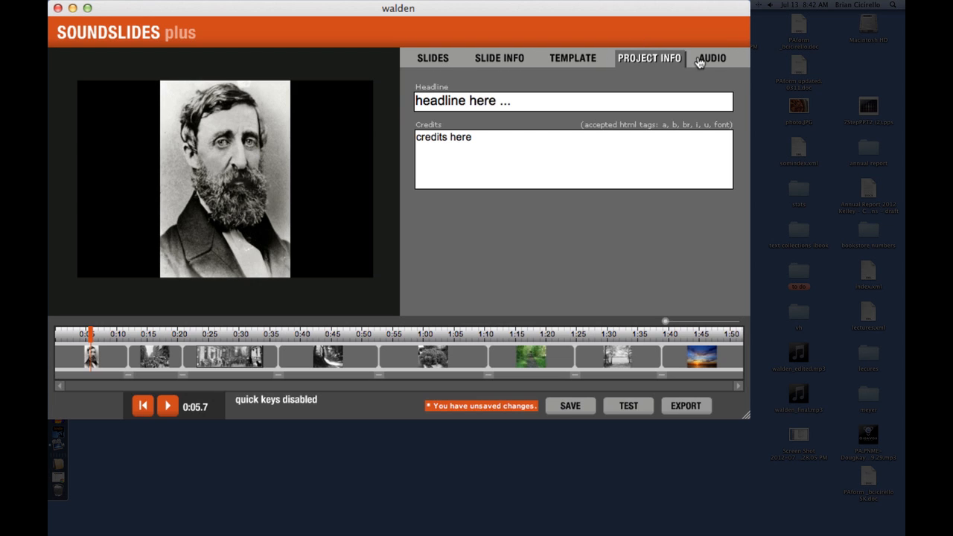
click(435, 67)
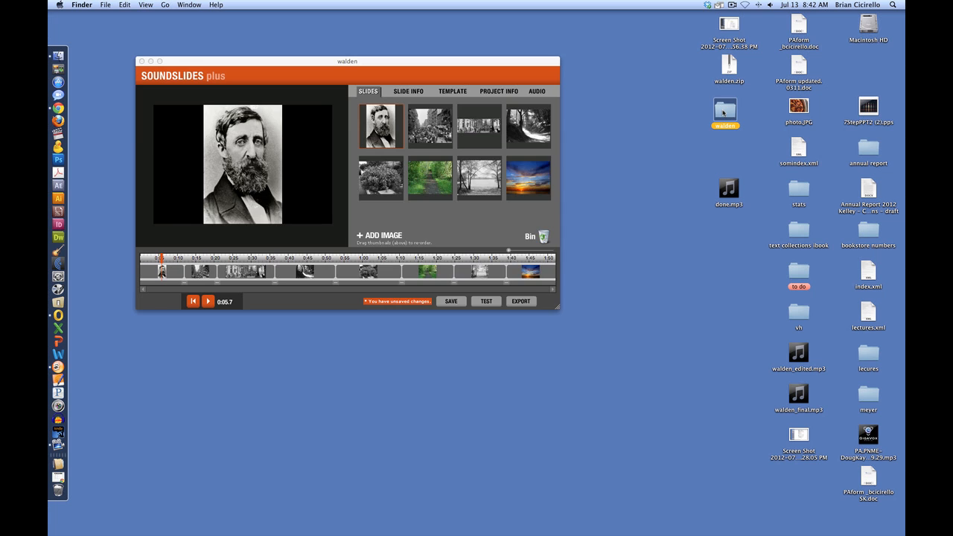
Step: Inspect the exported files in the walden project folder in Finder, including the publish_to_web subfolder, and close the window
double_click(725, 109)
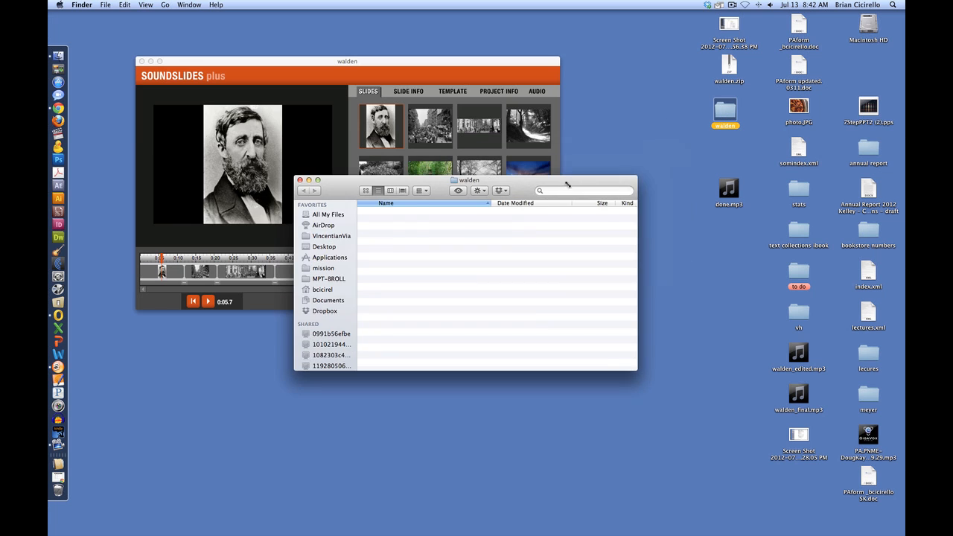
double_click(378, 236)
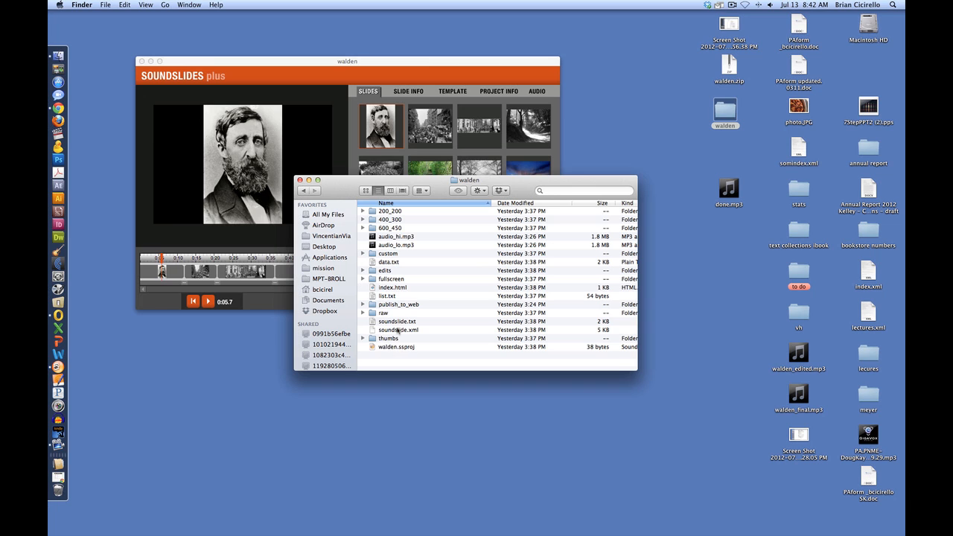
double_click(384, 305)
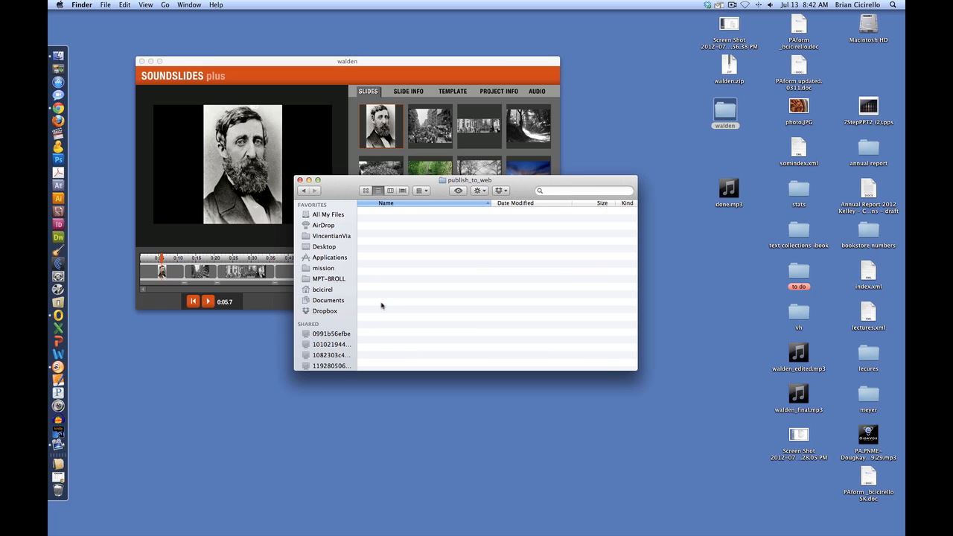
click(303, 191)
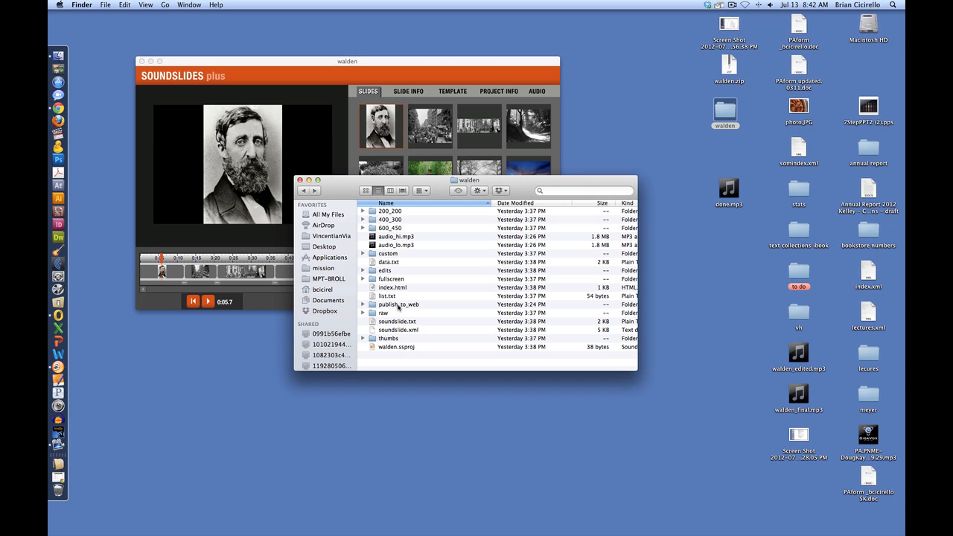
click(300, 180)
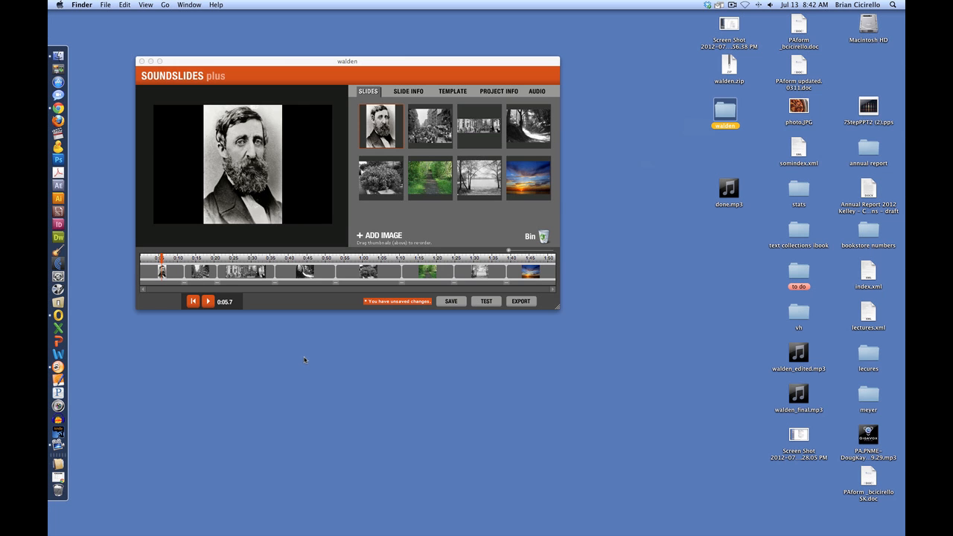
Step: Switch to the Soundslides converter page in Chrome and continue to the upload stage with the DV (720x480) preset
click(61, 476)
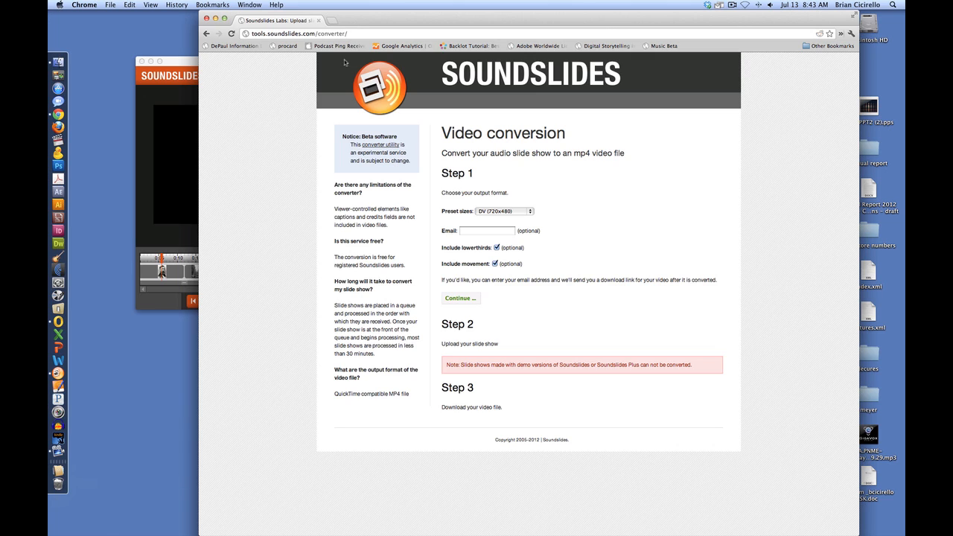
drag(357, 32, 254, 34)
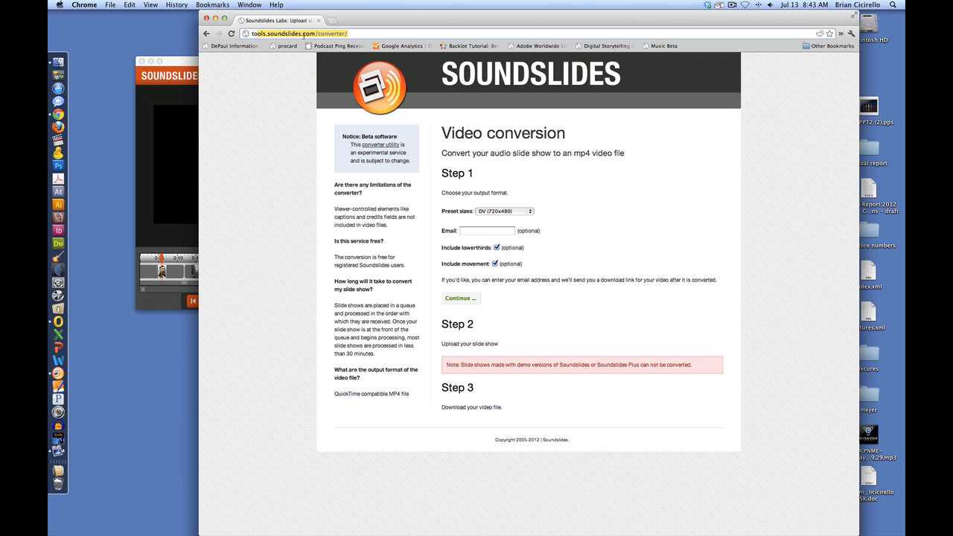
click(587, 203)
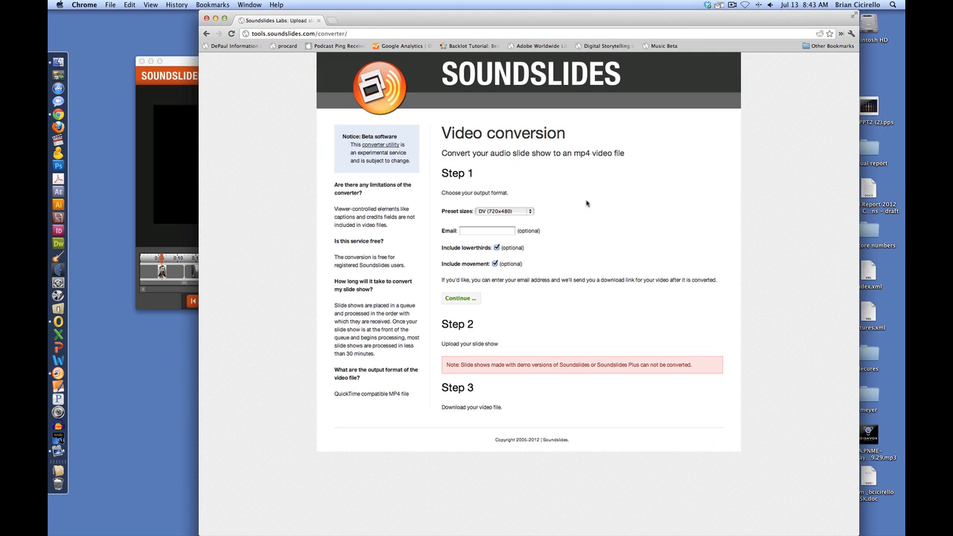
click(513, 214)
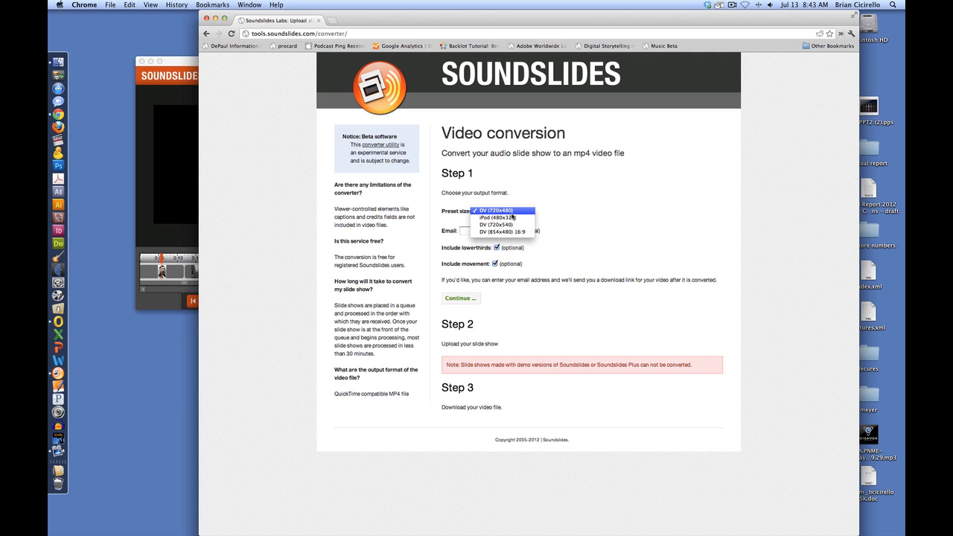
click(511, 214)
click(496, 232)
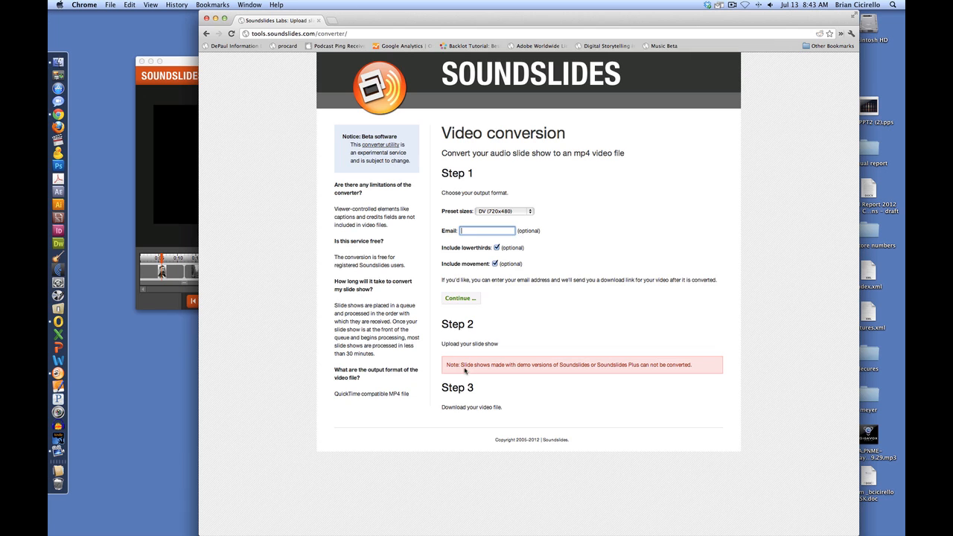
click(464, 302)
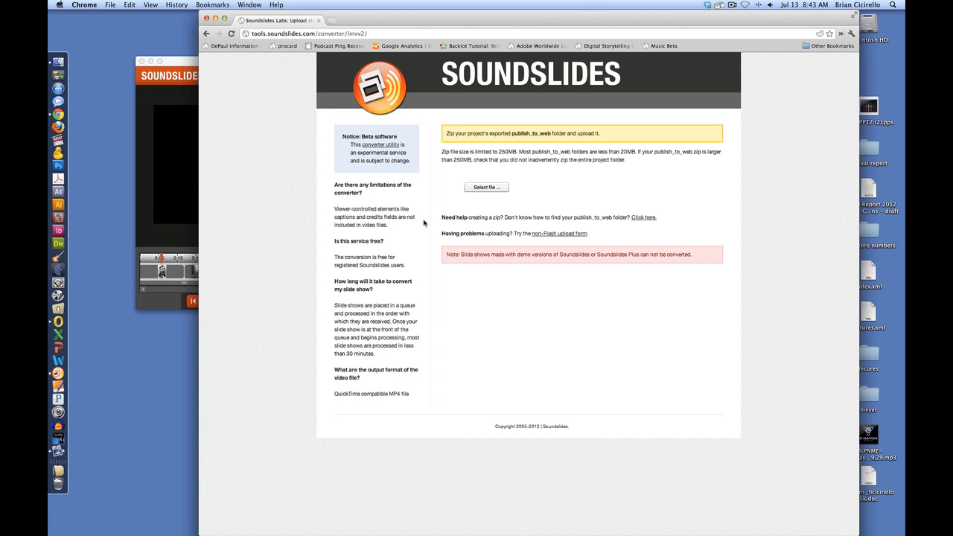
Step: Switch to Soundslides Plus and export the walden project as a zipped publish_to_web package
click(177, 63)
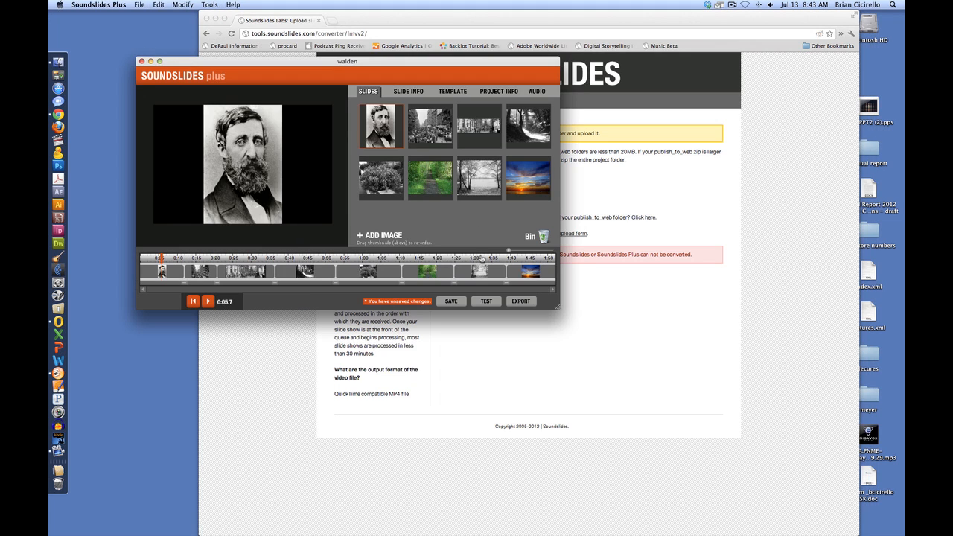
click(138, 4)
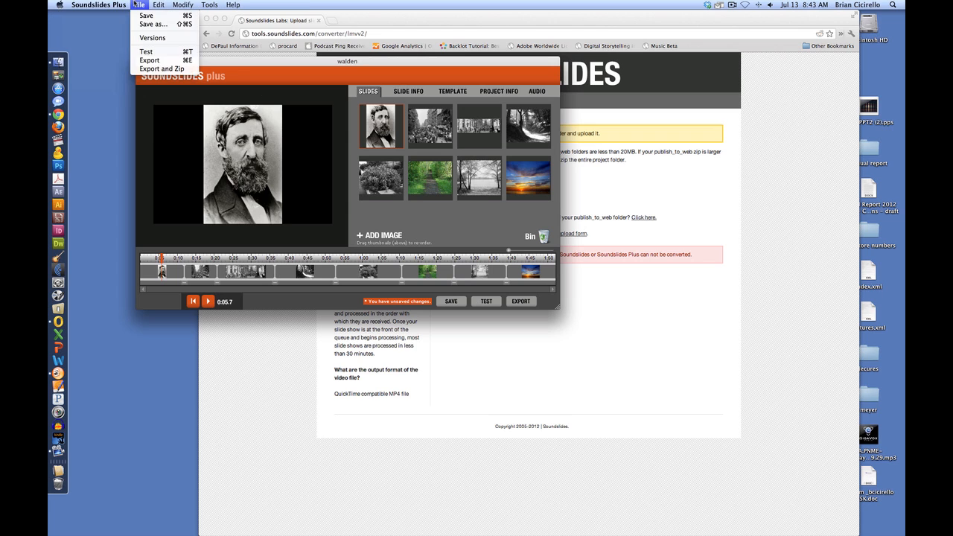
click(162, 69)
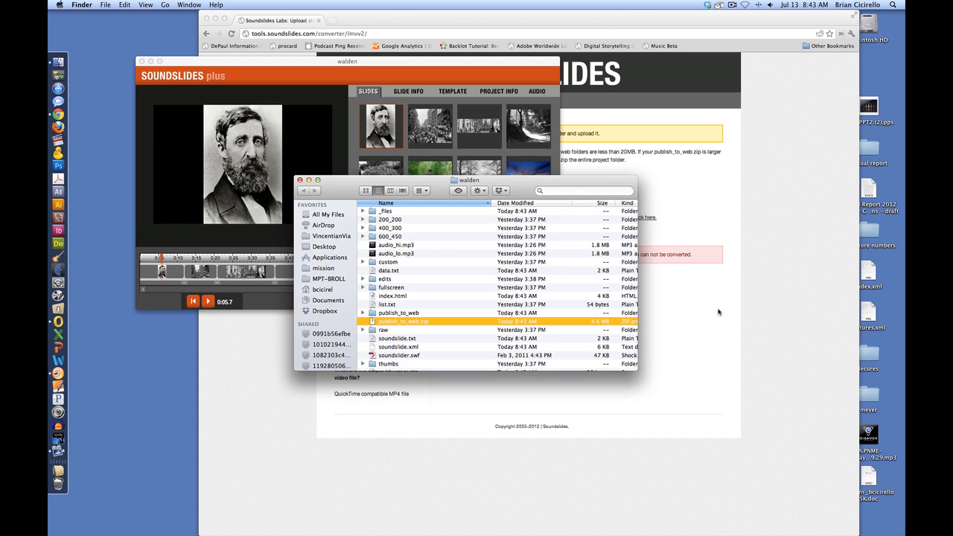
Step: Upload publish_to_web.zip from the inner walden project folder to the video converter in Chrome
click(712, 196)
click(472, 190)
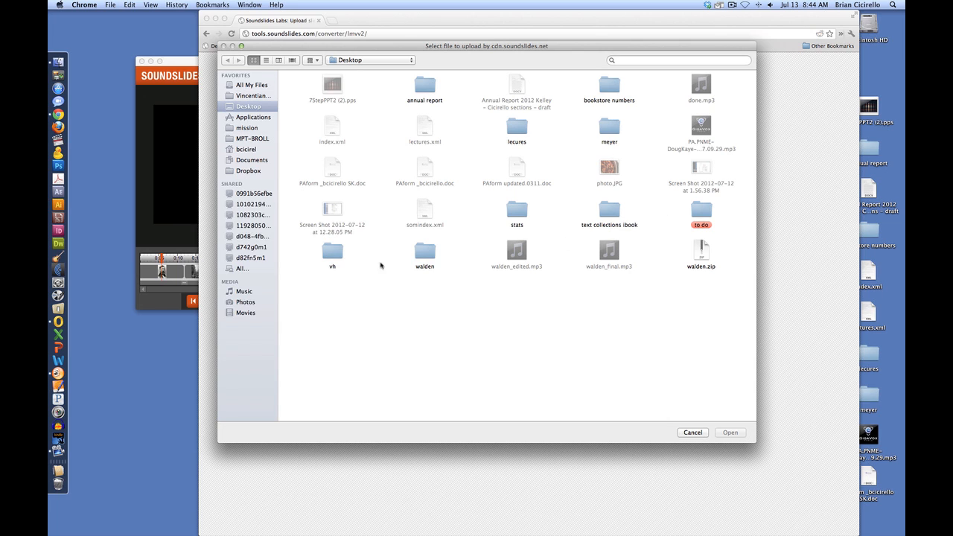
click(417, 255)
double_click(417, 255)
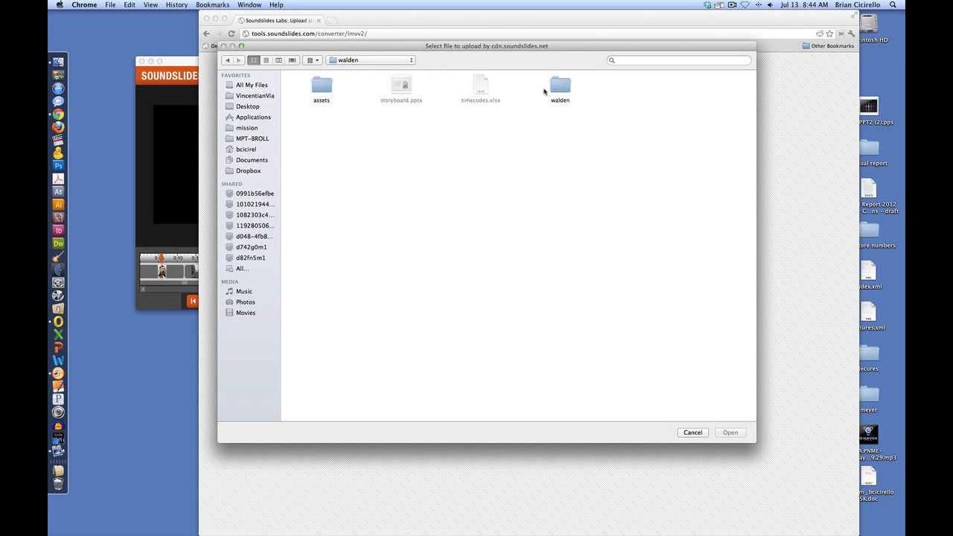
double_click(560, 86)
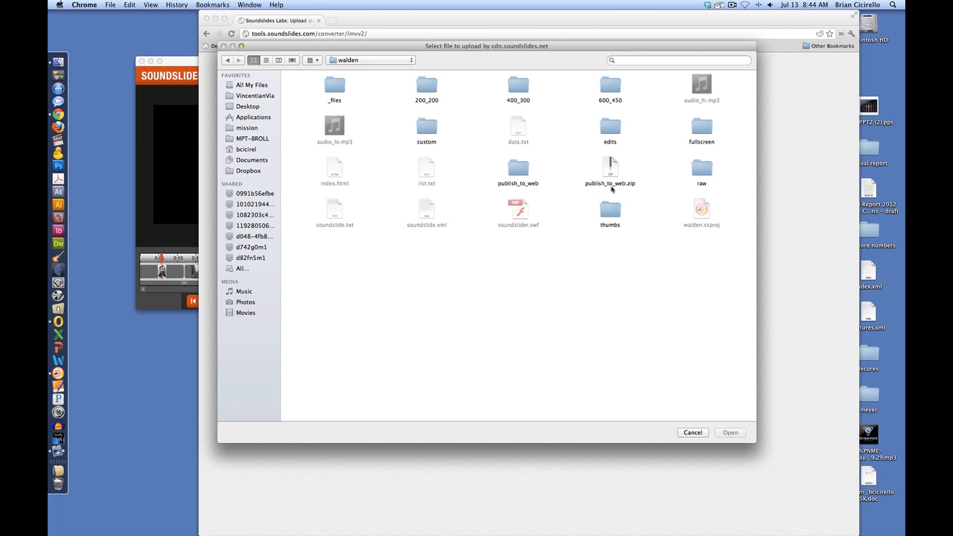
click(612, 168)
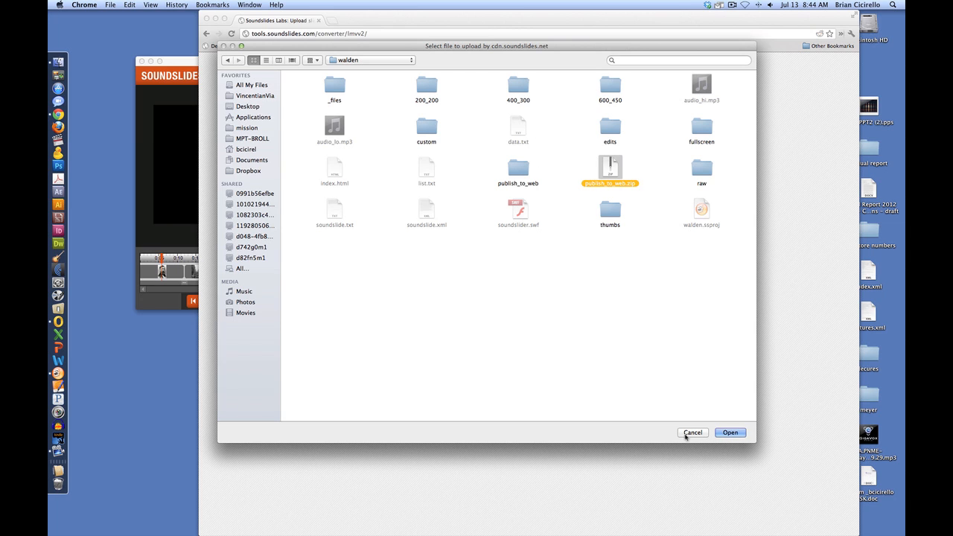
click(729, 433)
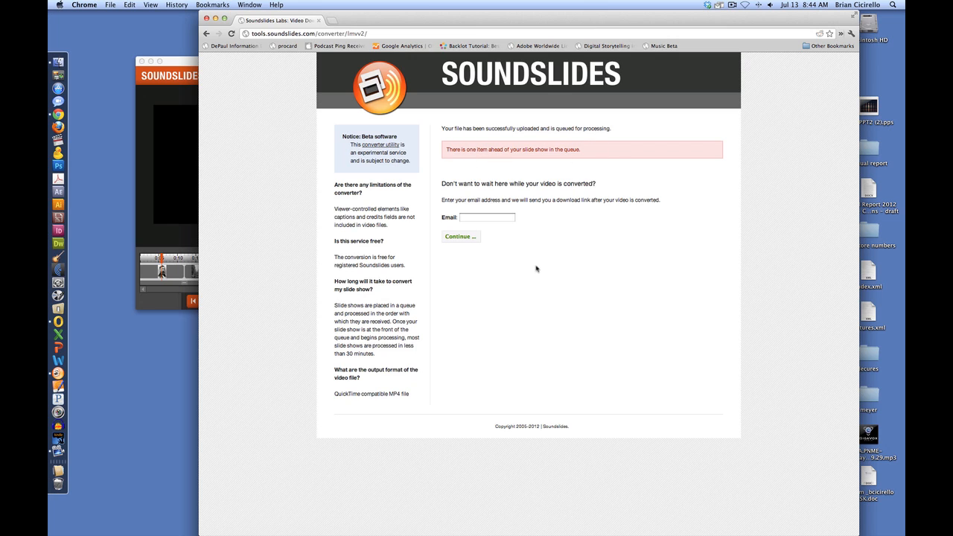
Step: Minimise the Chrome and Finder windows to return to the walden project in Soundslides Plus
click(491, 218)
mouse_move(356, 20)
mouse_down()
mouse_move(351, 34)
mouse_move(348, 25)
mouse_up()
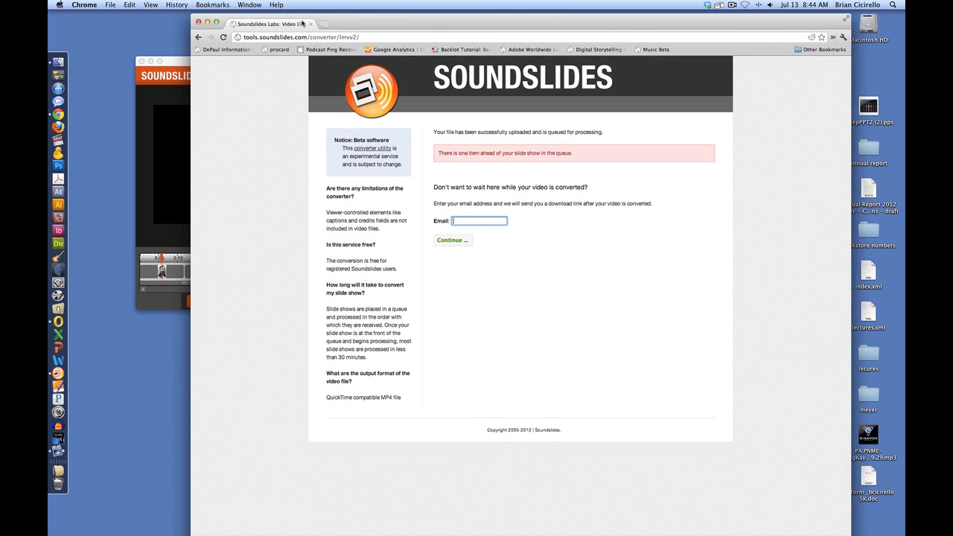
click(207, 23)
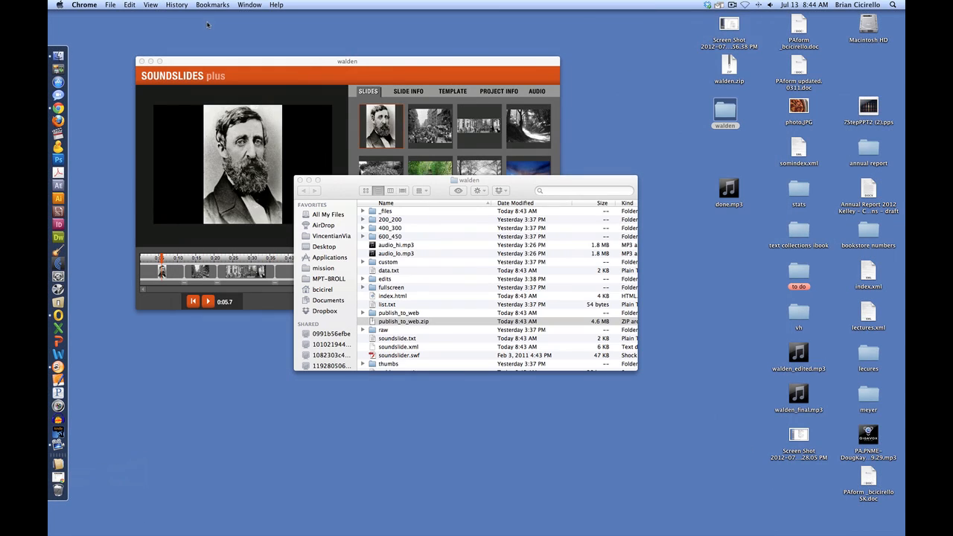
click(308, 180)
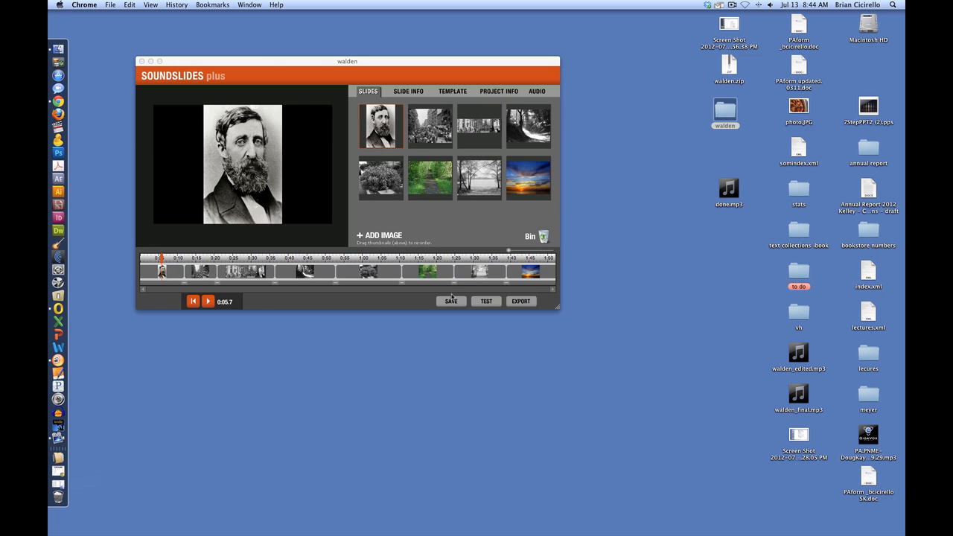
Step: Move the playhead back to the very start of the slide show timeline
click(146, 259)
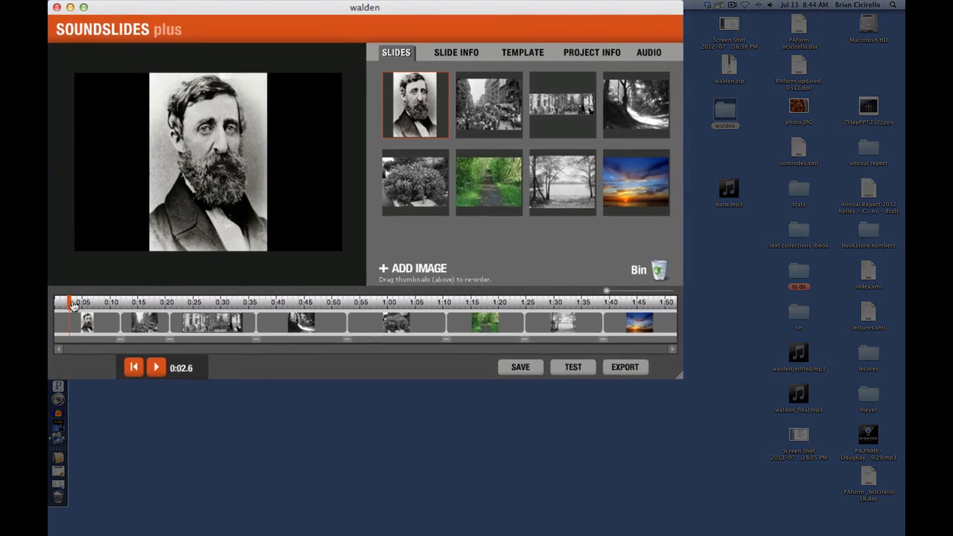
drag(146, 260, 141, 260)
drag(61, 336, 50, 339)
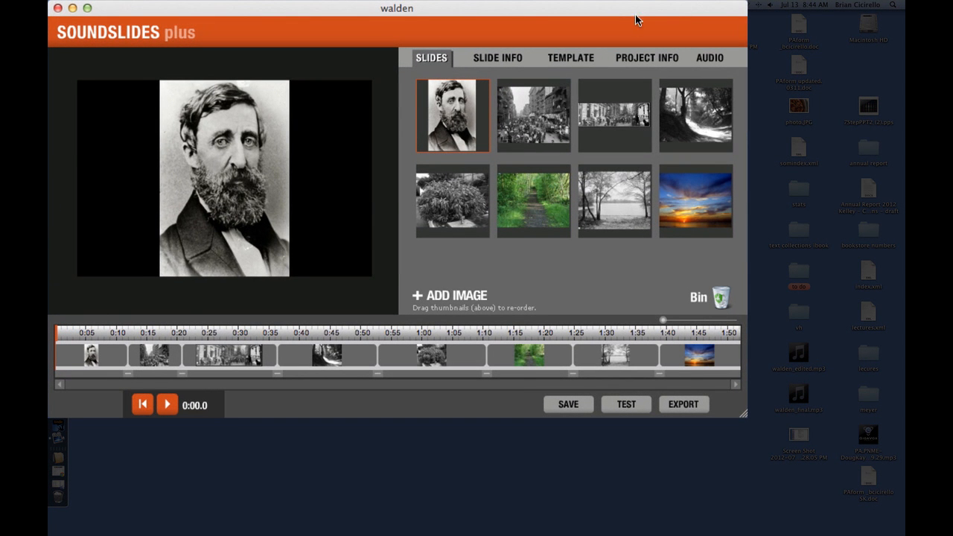
Step: Add a lower third about 1 second into the audio timeline and play the slide show to preview it
click(709, 60)
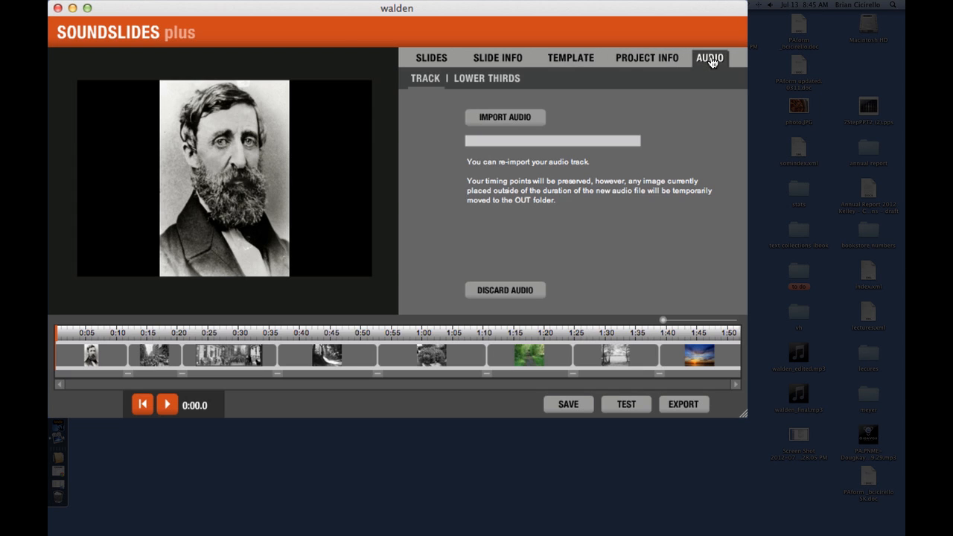
click(491, 82)
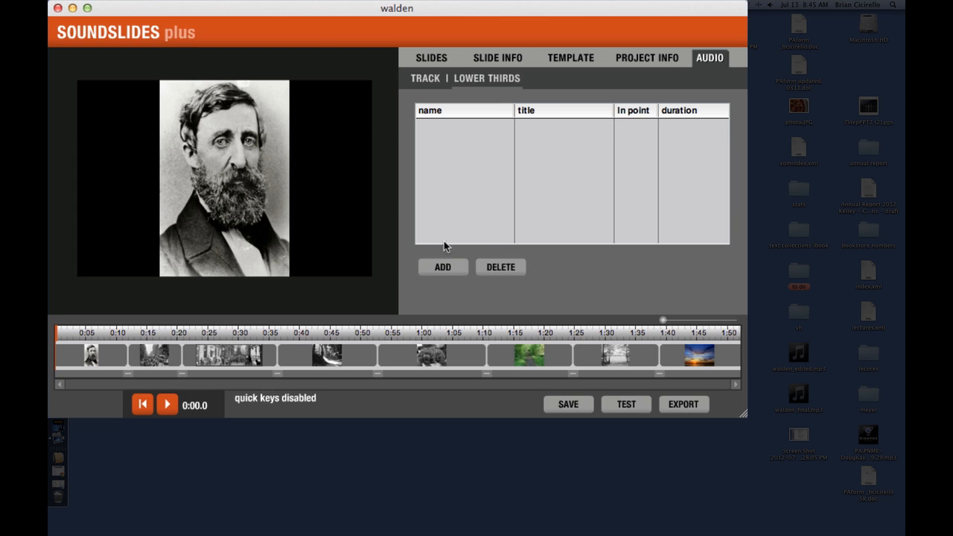
click(437, 271)
mouse_move(59, 336)
mouse_down()
mouse_move(89, 337)
mouse_move(63, 337)
mouse_up()
drag(60, 333, 64, 333)
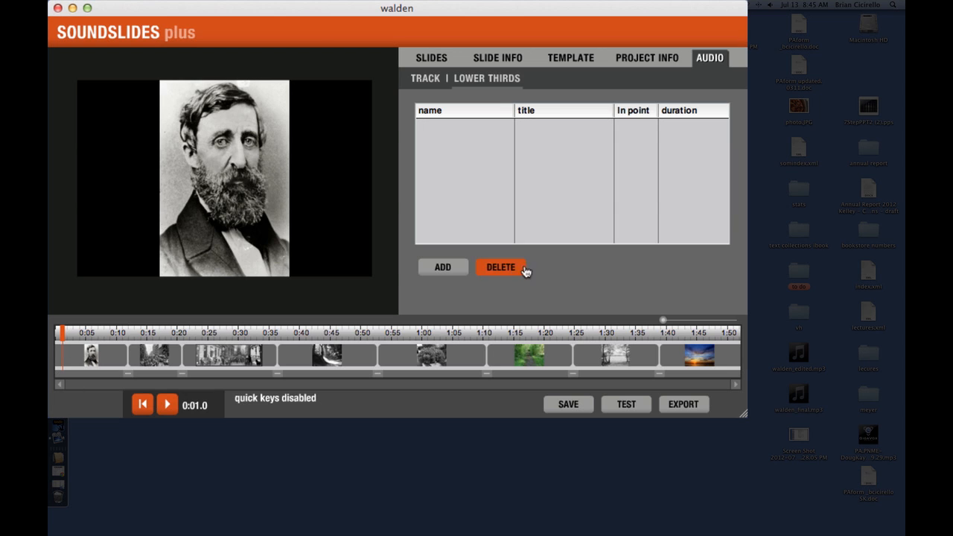
click(450, 272)
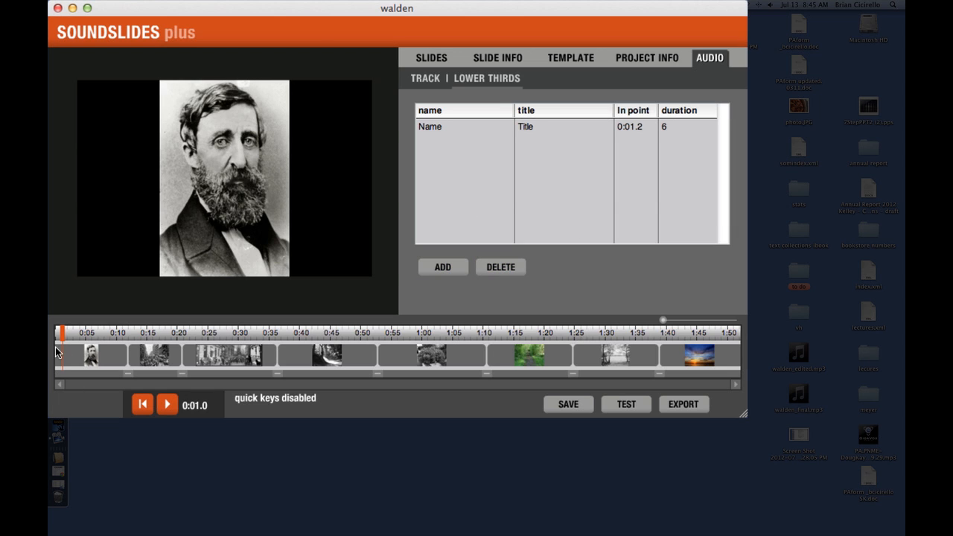
click(167, 404)
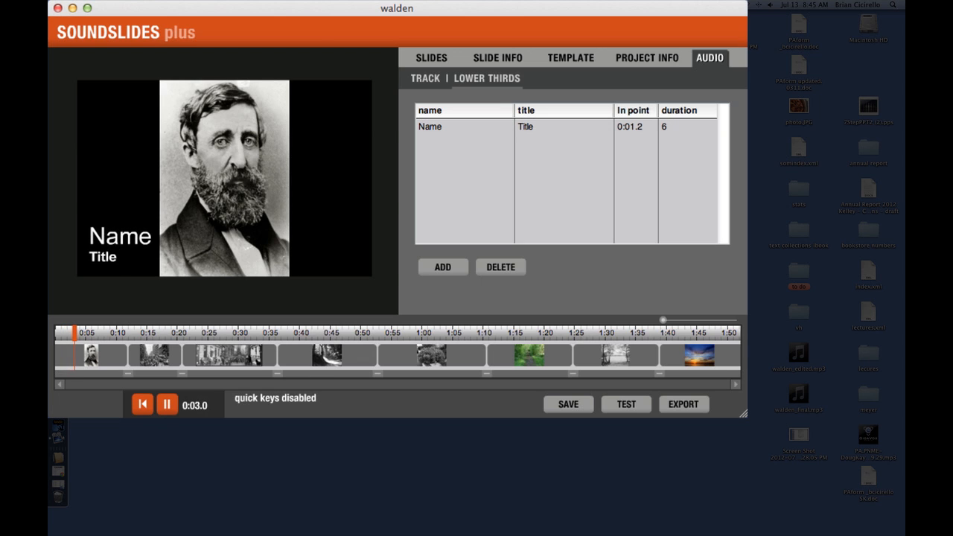
Step: Pause the preview and set the lower third's name to Walden and its title to the author's full name
click(166, 405)
click(442, 127)
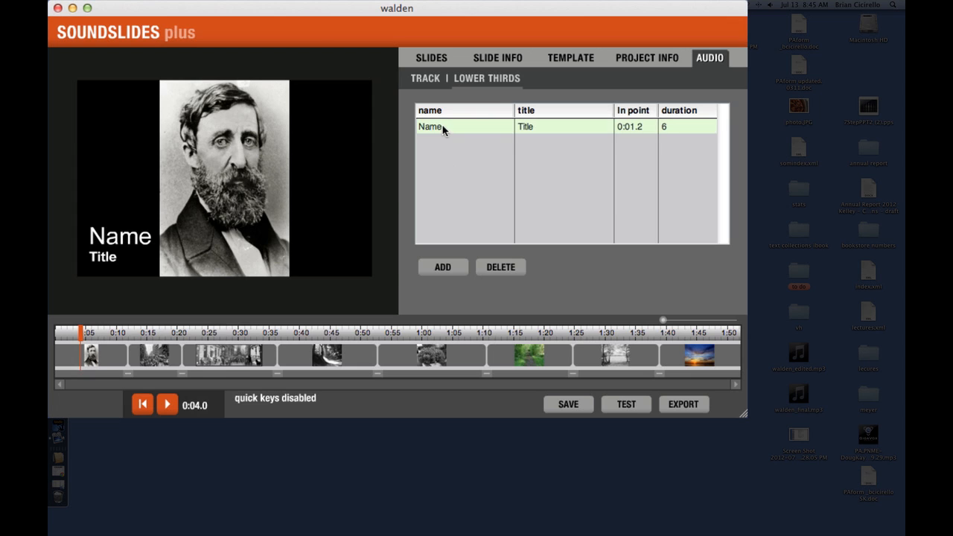
click(439, 127)
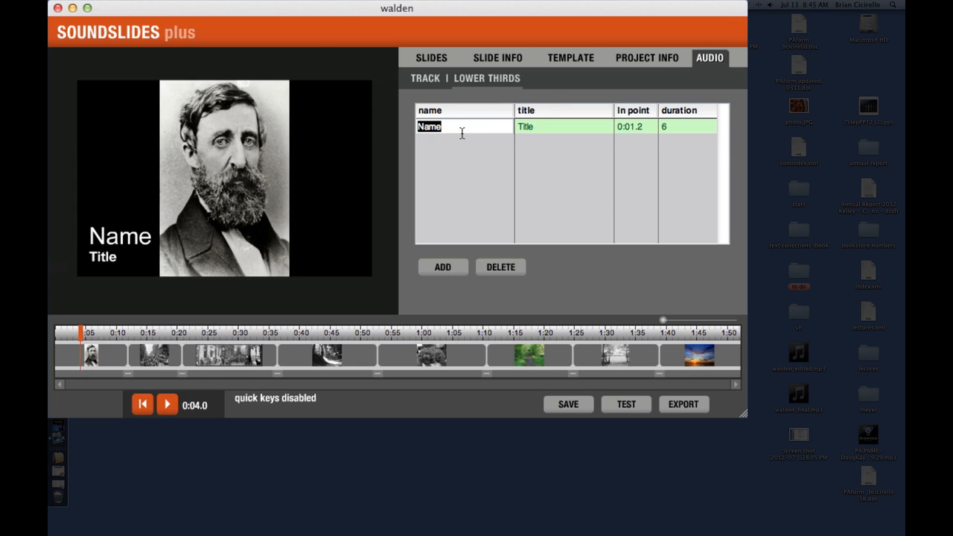
text(Walden)
click(557, 126)
click(558, 126)
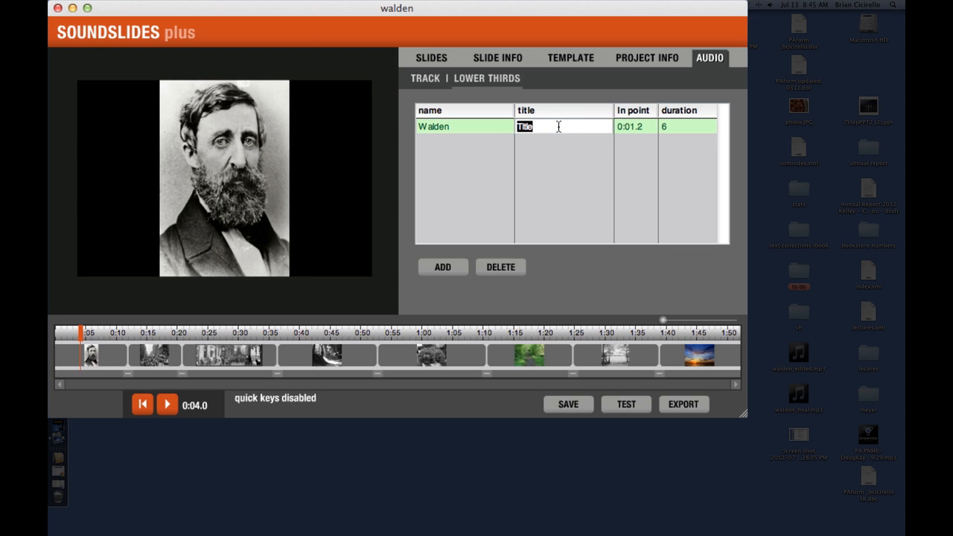
Step: Set the duration of the Walden lower third to 8 seconds
click(678, 126)
click(679, 126)
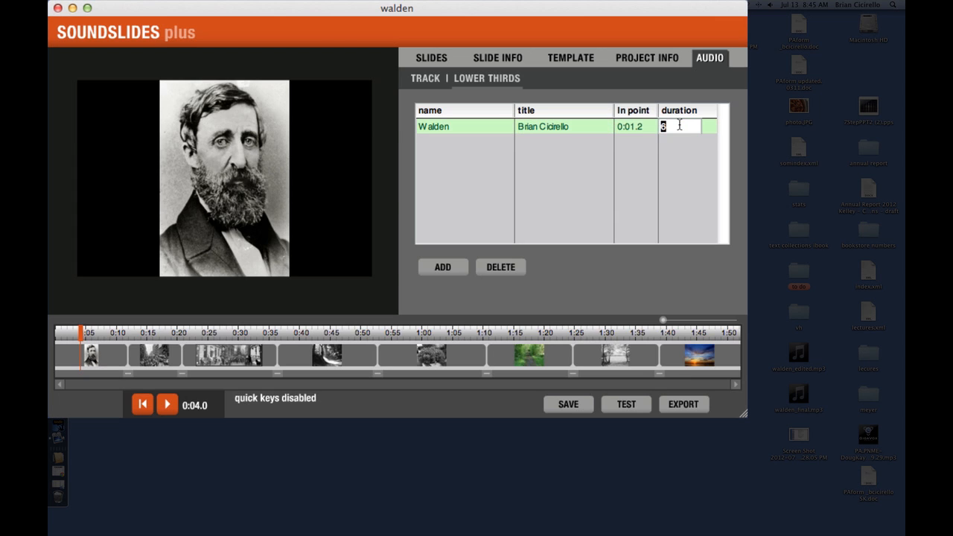
text(8)
click(505, 154)
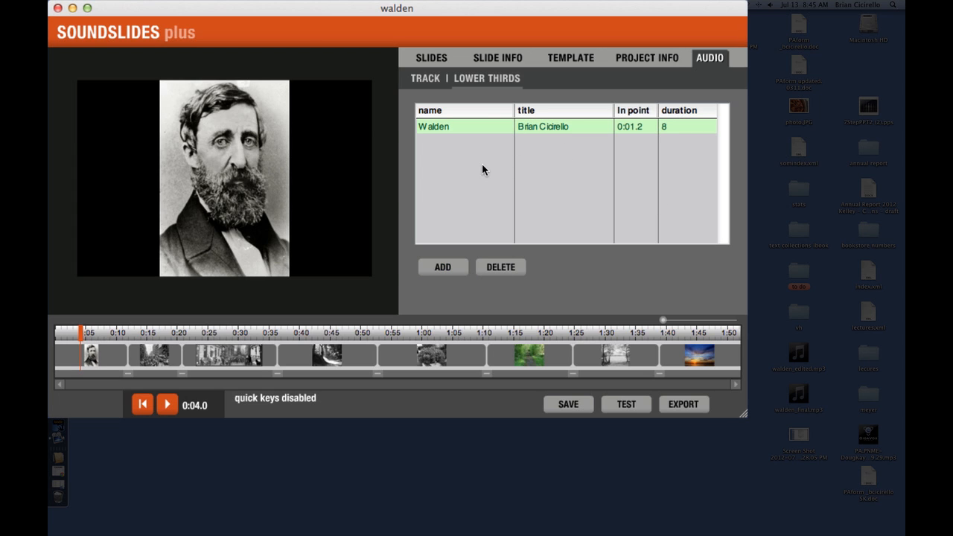
Step: Add a second lower third at the current playhead position and delete it again
click(443, 269)
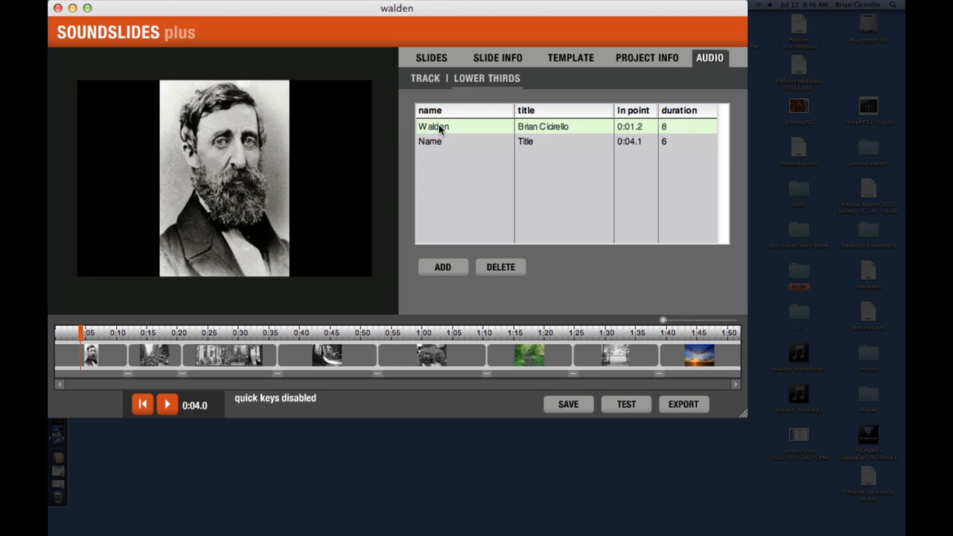
click(434, 142)
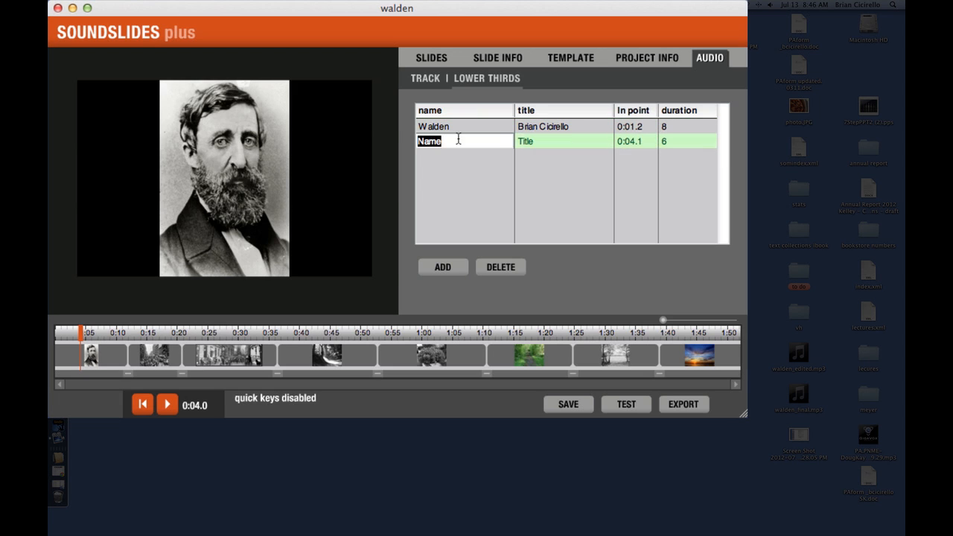
click(548, 141)
click(500, 266)
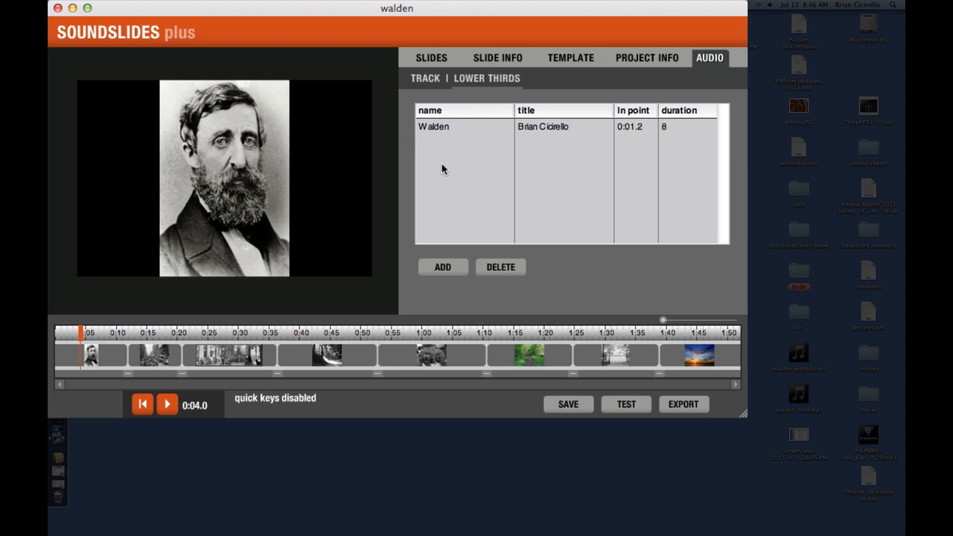
Step: Play the slide show from the start past the end of the Walden lower third to preview it, and pause playback
click(662, 128)
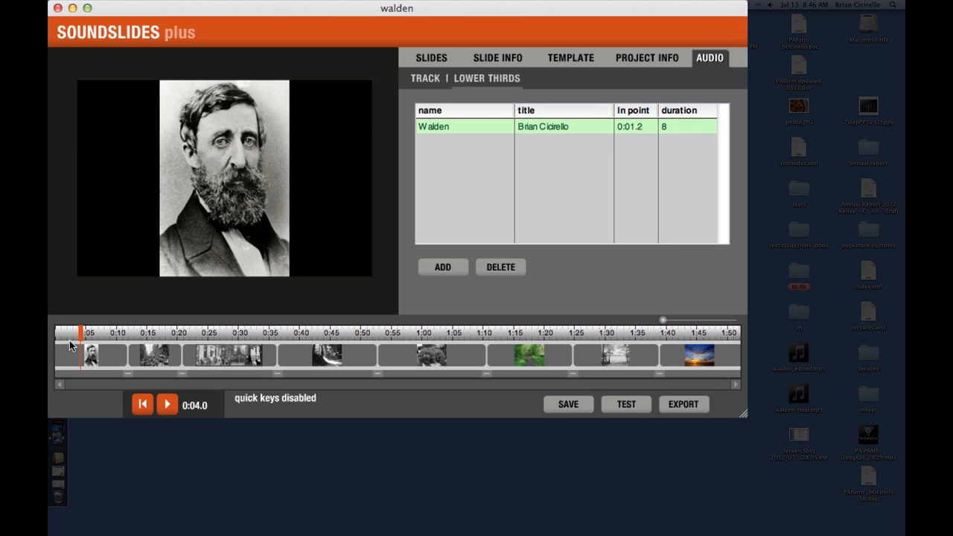
drag(80, 337, 58, 338)
click(165, 406)
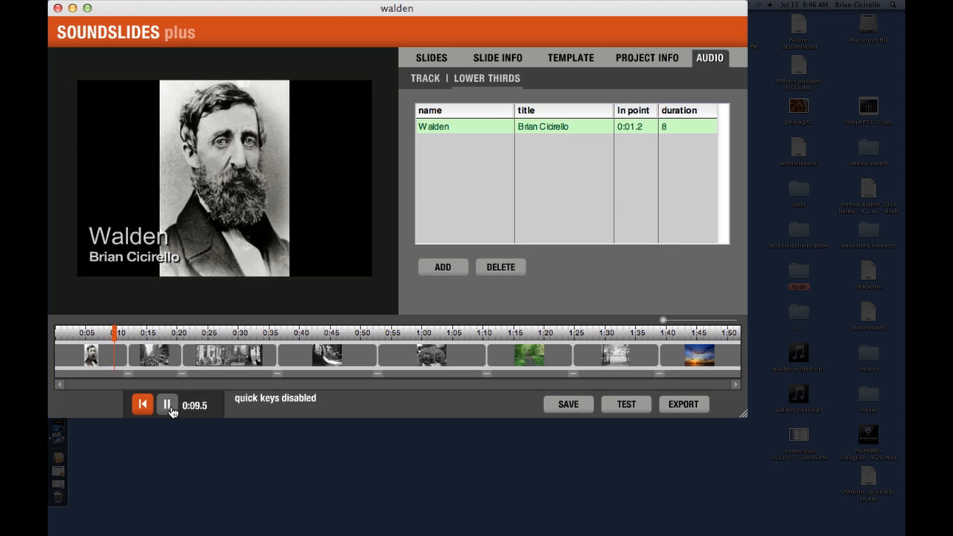
click(167, 406)
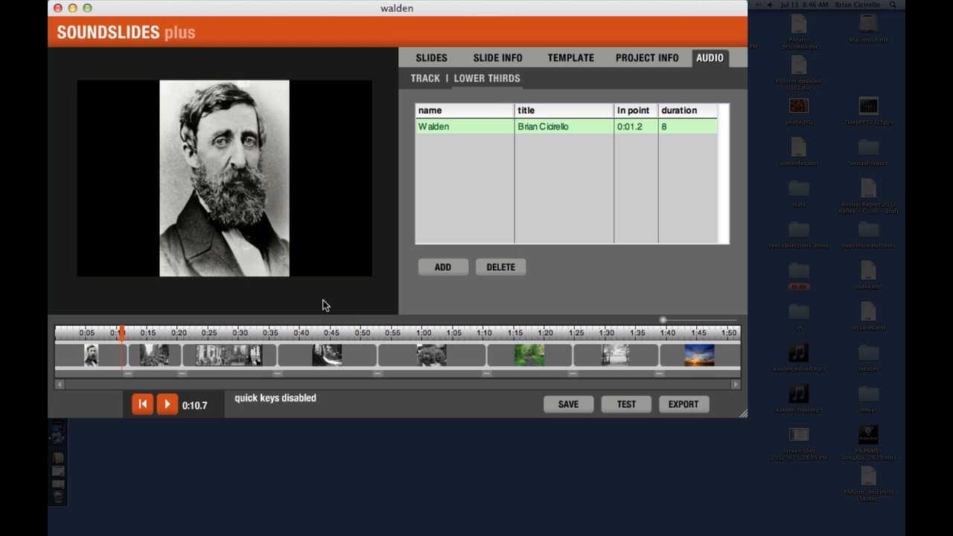
Step: Open the project info and highlight the placeholder text of the headline and the credits
click(648, 60)
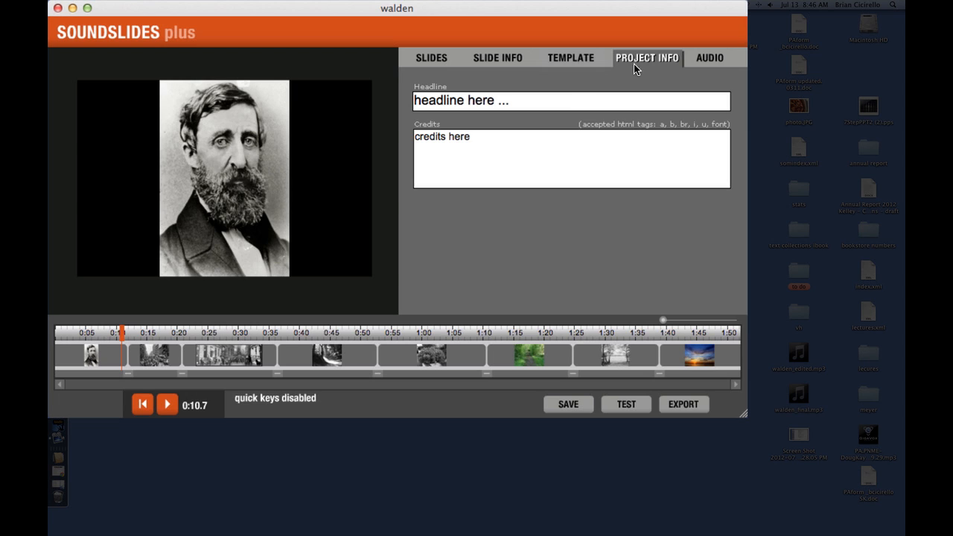
click(545, 105)
drag(550, 105, 369, 112)
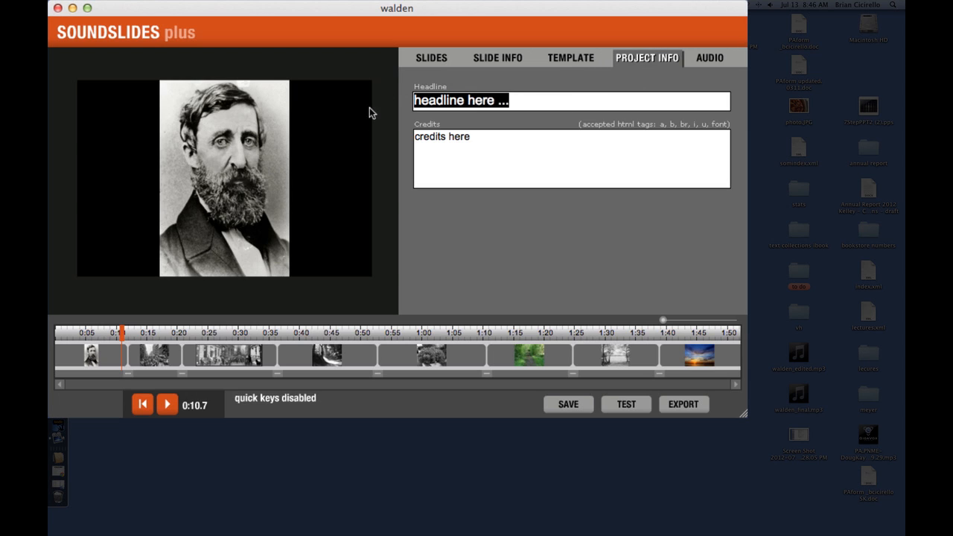
click(492, 158)
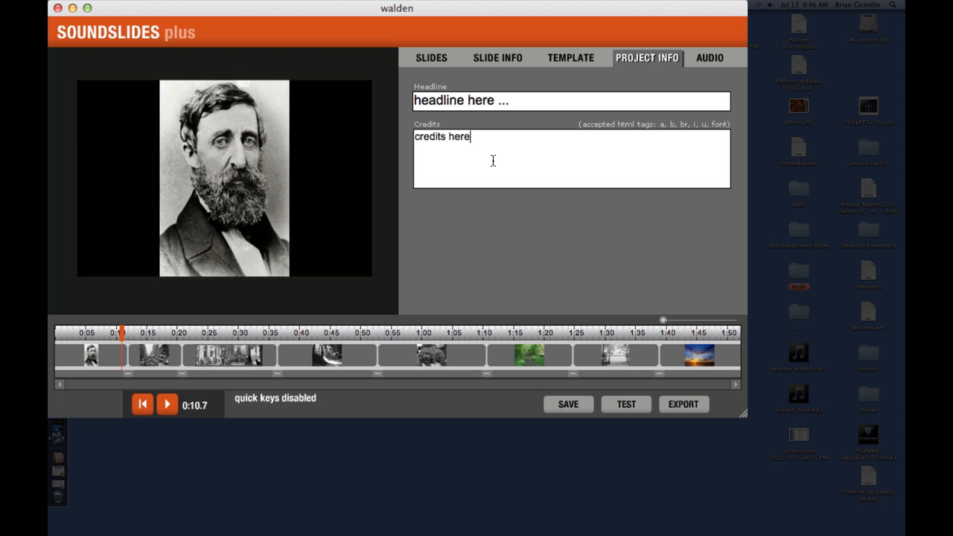
double_click(495, 157)
drag(510, 143, 386, 134)
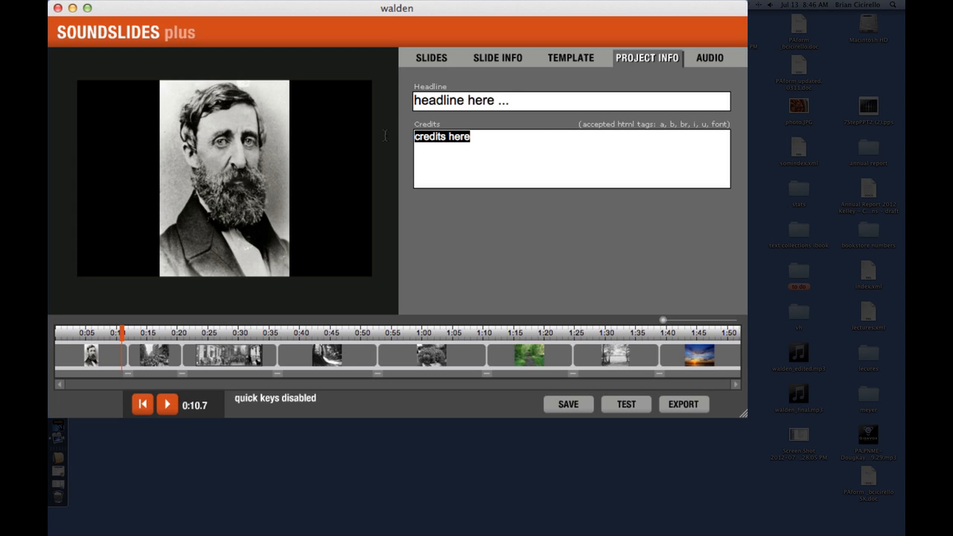